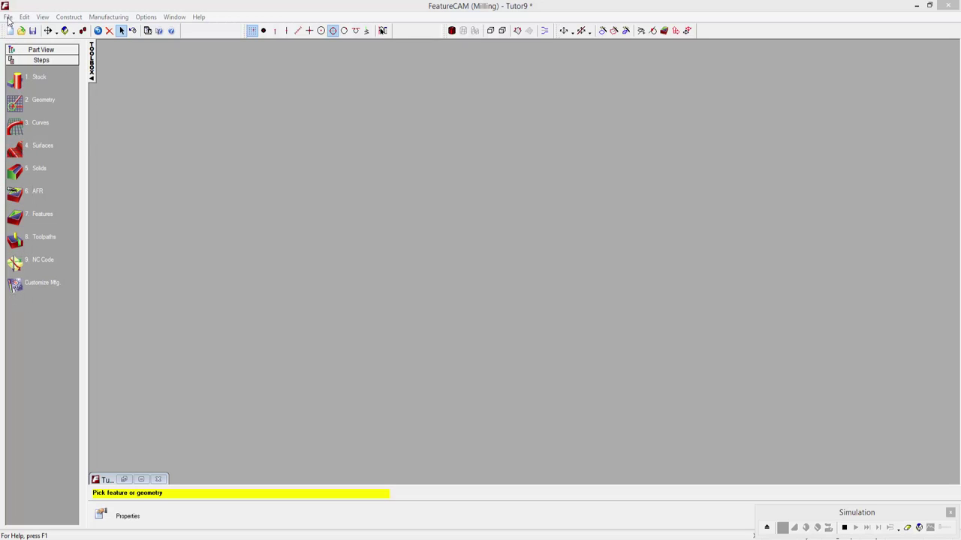
Create new millimetre milling part FM4 with a 100 × 120 × 25 block stock, window maximized
{"action": "left_click", "coordinate": [8, 16]}
{"action": "left_click", "coordinate": [19, 28]}
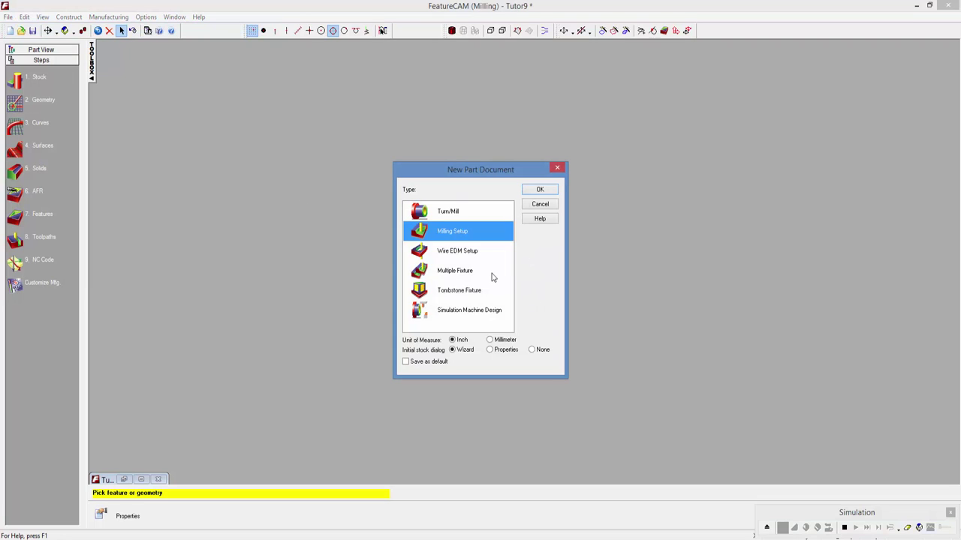
{"action": "left_click", "coordinate": [490, 340]}
{"action": "left_click", "coordinate": [542, 192]}
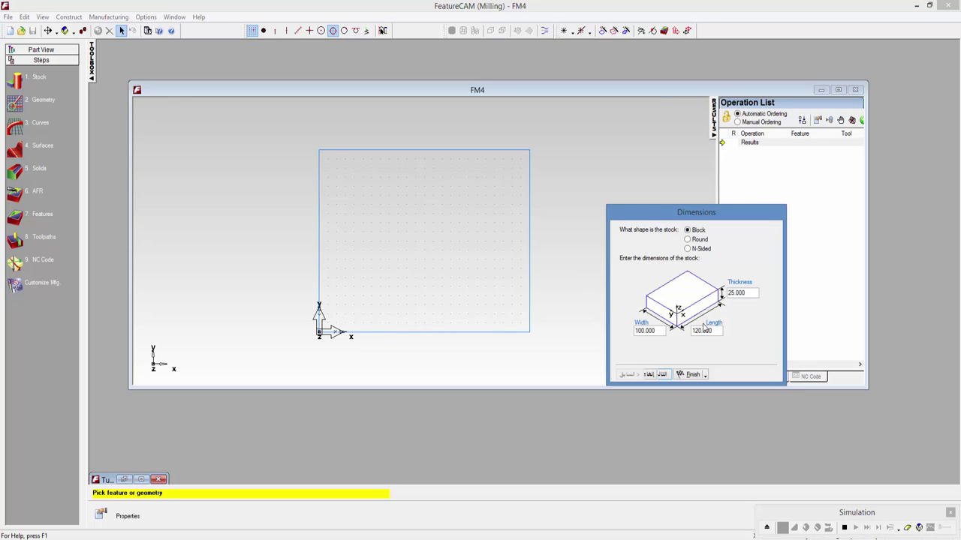
{"action": "left_click", "coordinate": [705, 375]}
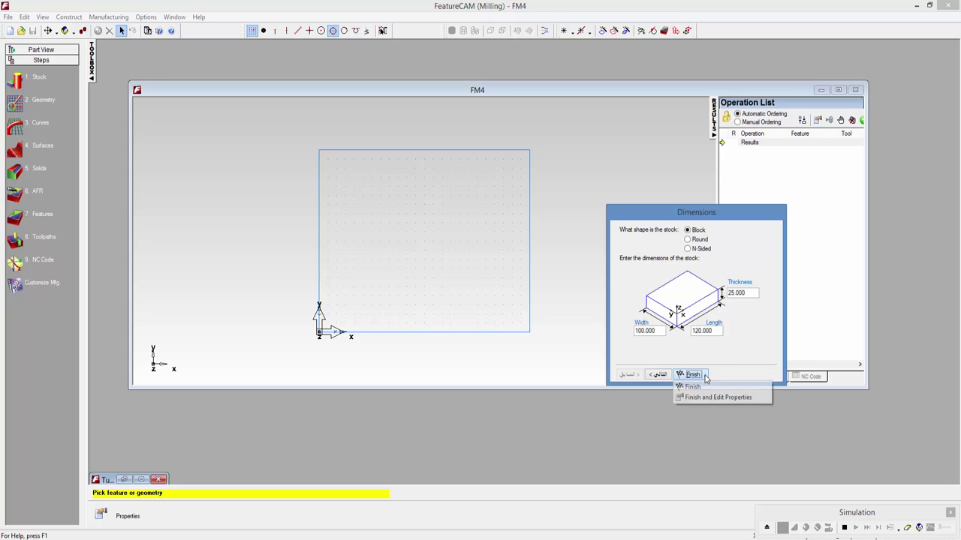
{"action": "left_click", "coordinate": [707, 387]}
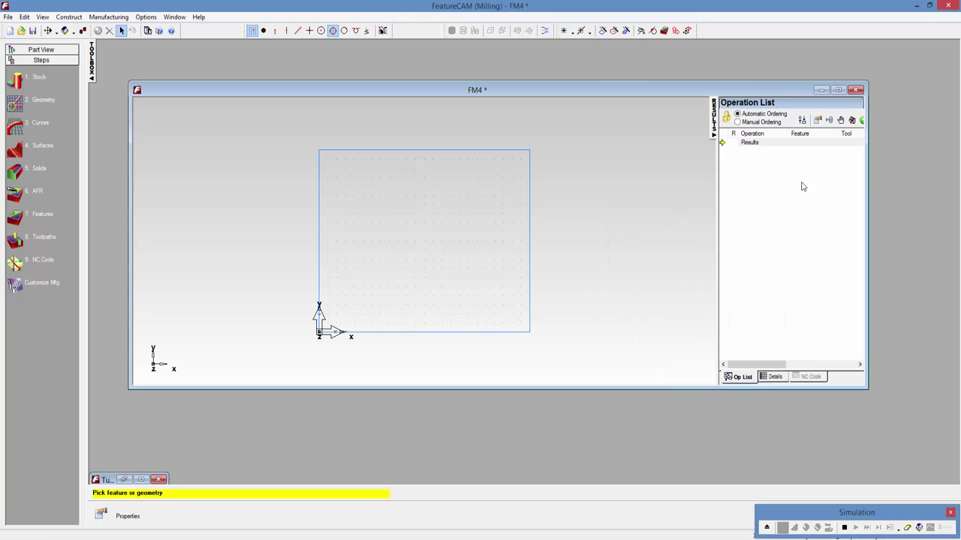
{"action": "left_click", "coordinate": [839, 91]}
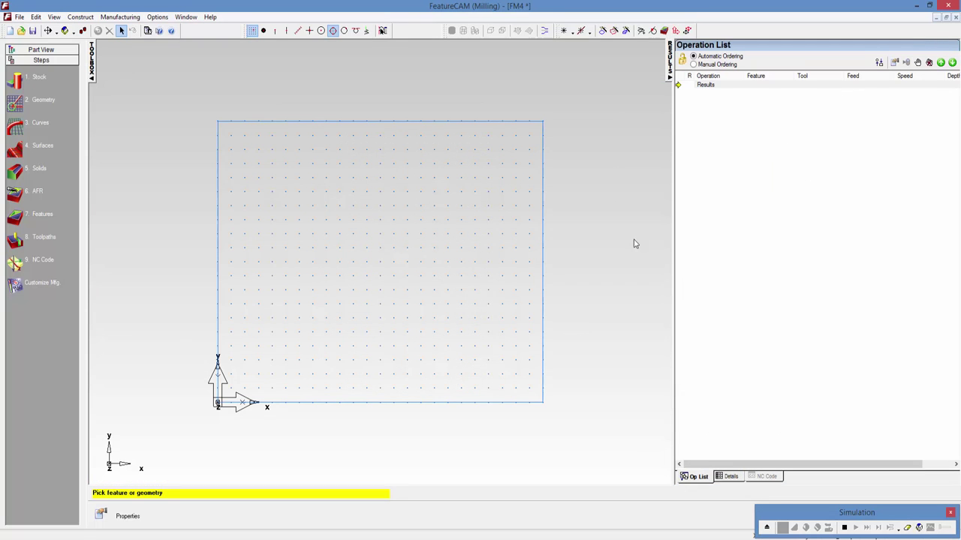
Import the Tutor9.sat model using the Acis (*.sat) file type
{"action": "left_click", "coordinate": [19, 17]}
{"action": "left_click", "coordinate": [35, 106]}
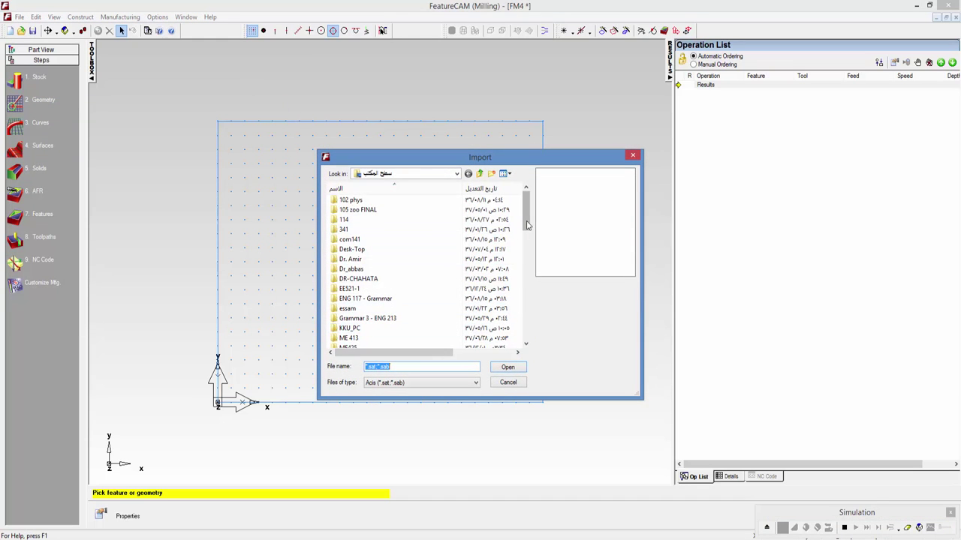
{"action": "scroll", "coordinate": [530, 246], "scroll_direction": "down", "scroll_amount": 1}
{"action": "scroll", "coordinate": [530, 245], "scroll_direction": "down", "scroll_amount": 10}
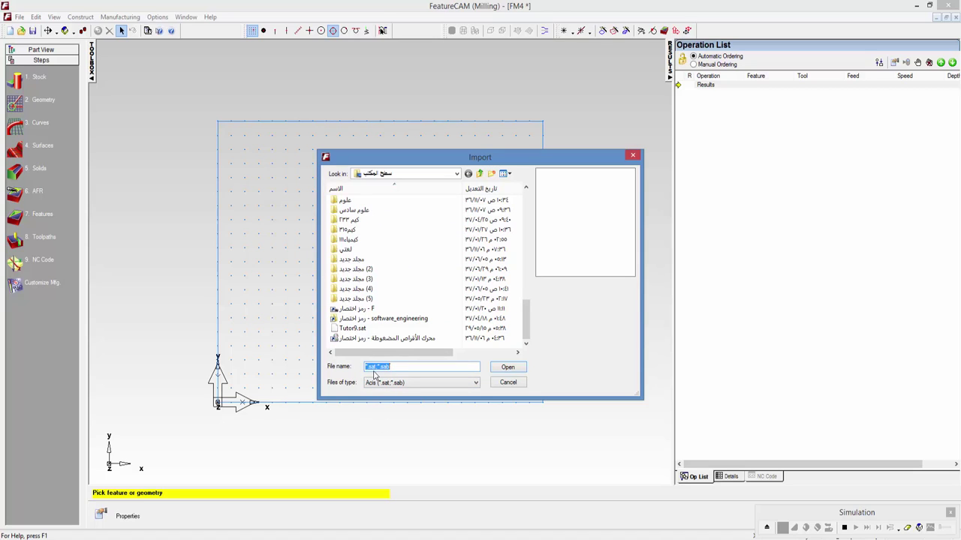
{"action": "left_click", "coordinate": [474, 384]}
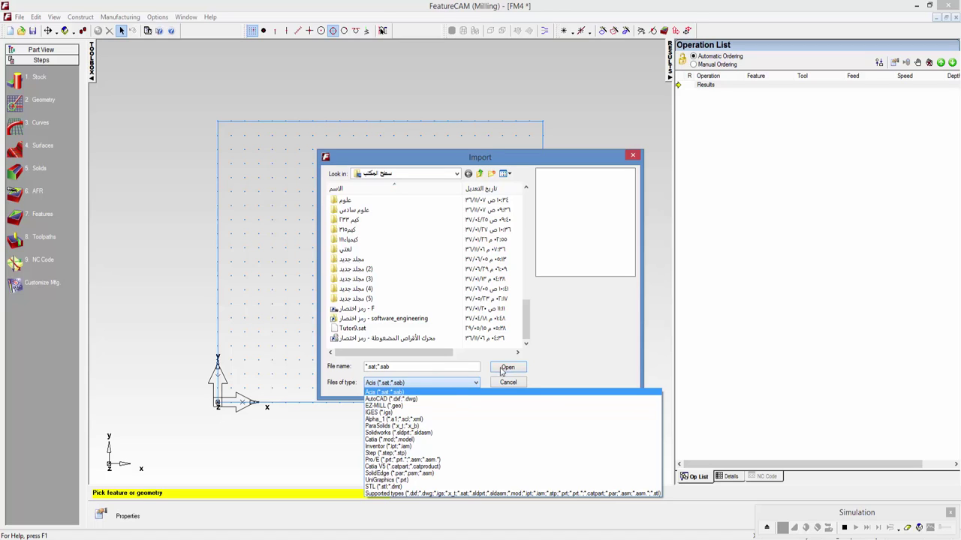
{"action": "left_click", "coordinate": [364, 335]}
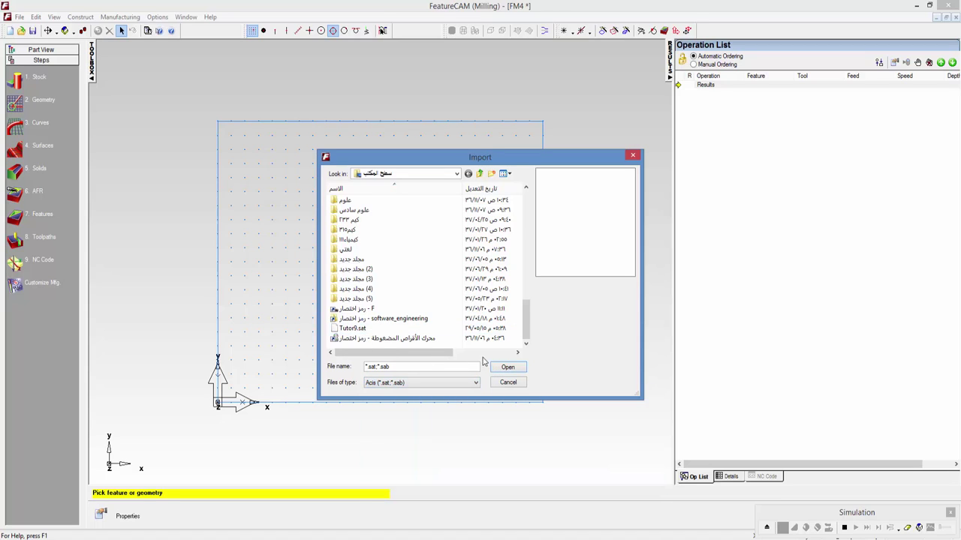
{"action": "left_click", "coordinate": [352, 328]}
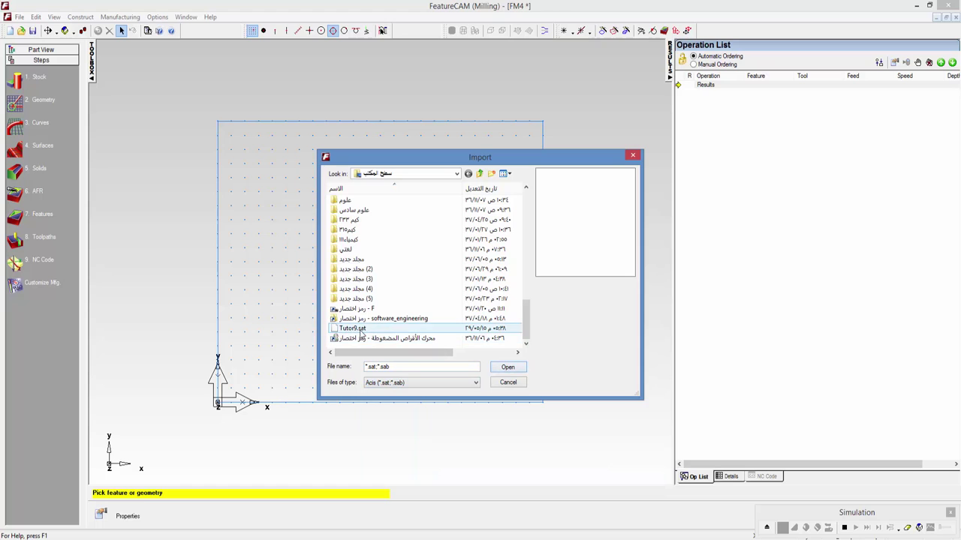
{"action": "left_click", "coordinate": [516, 370]}
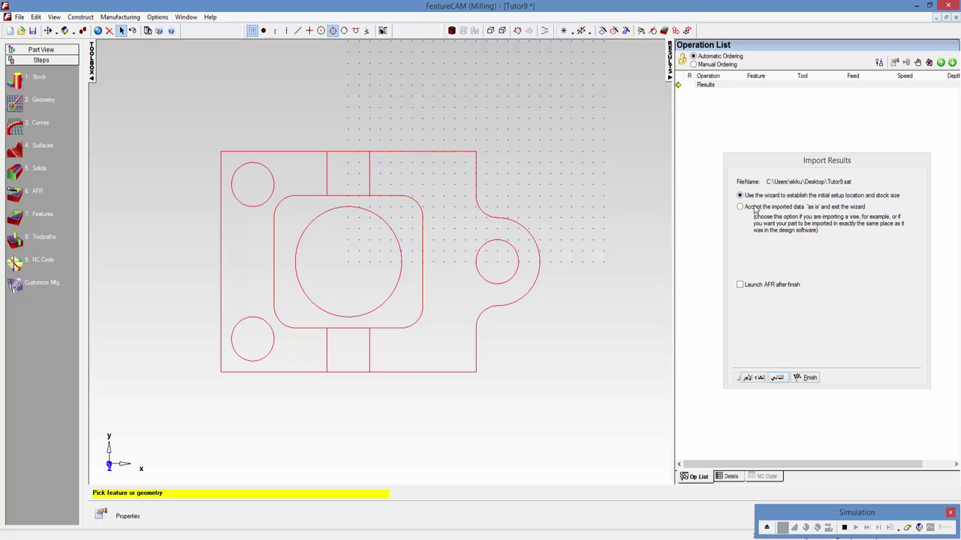
Keep the default Z, X and stock type, compute stock size from the part (150 × 100 × 90), and finish
{"action": "left_click", "coordinate": [777, 378]}
{"action": "left_click", "coordinate": [777, 379]}
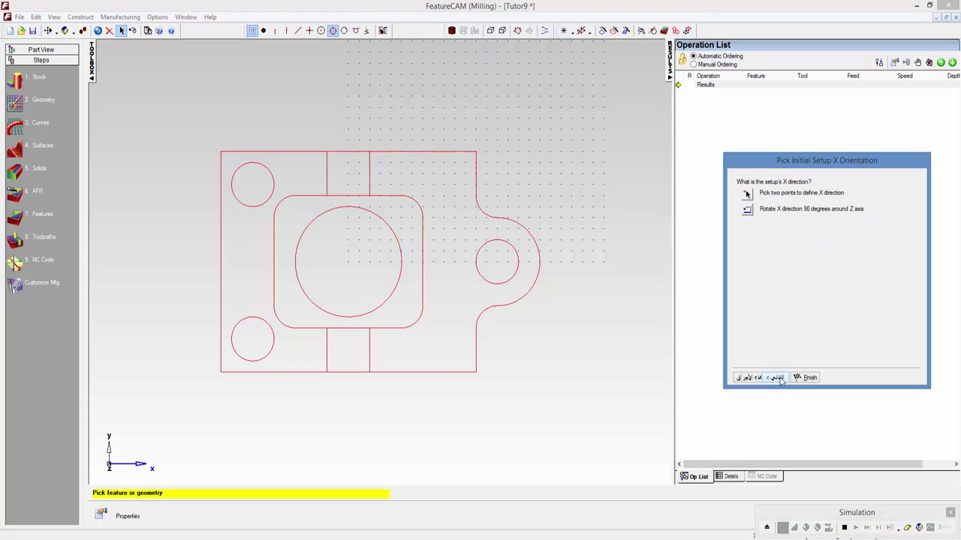
{"action": "left_click", "coordinate": [777, 378]}
{"action": "left_click", "coordinate": [778, 378]}
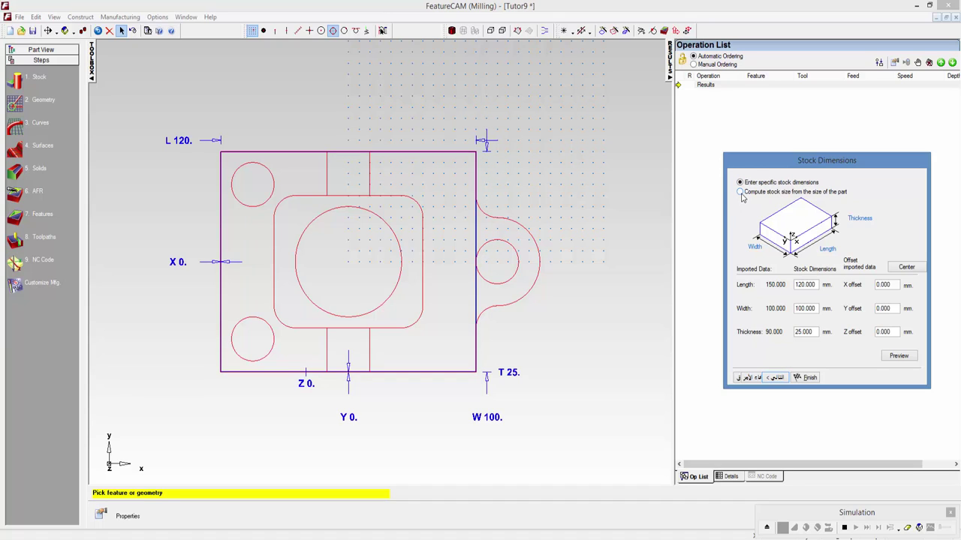
{"action": "left_click", "coordinate": [740, 192]}
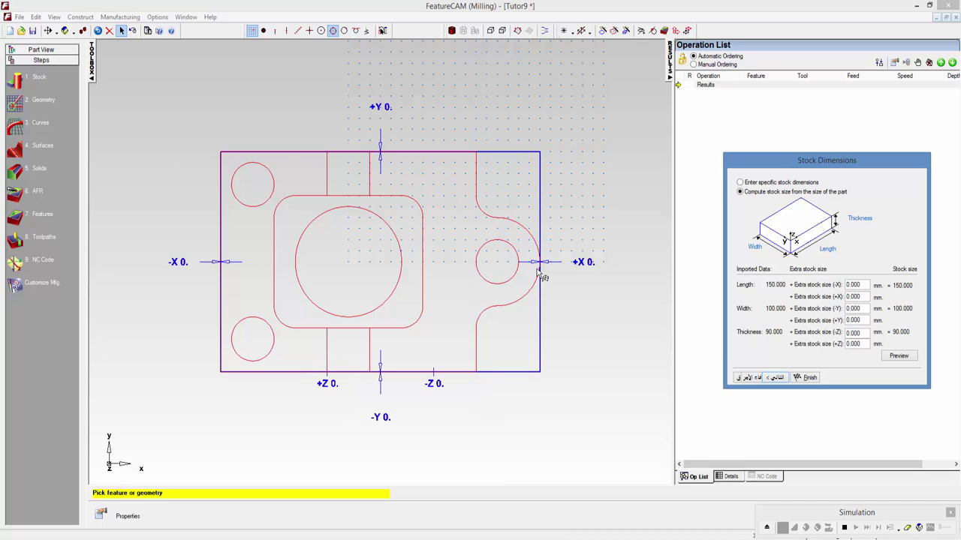
{"action": "left_click", "coordinate": [778, 378]}
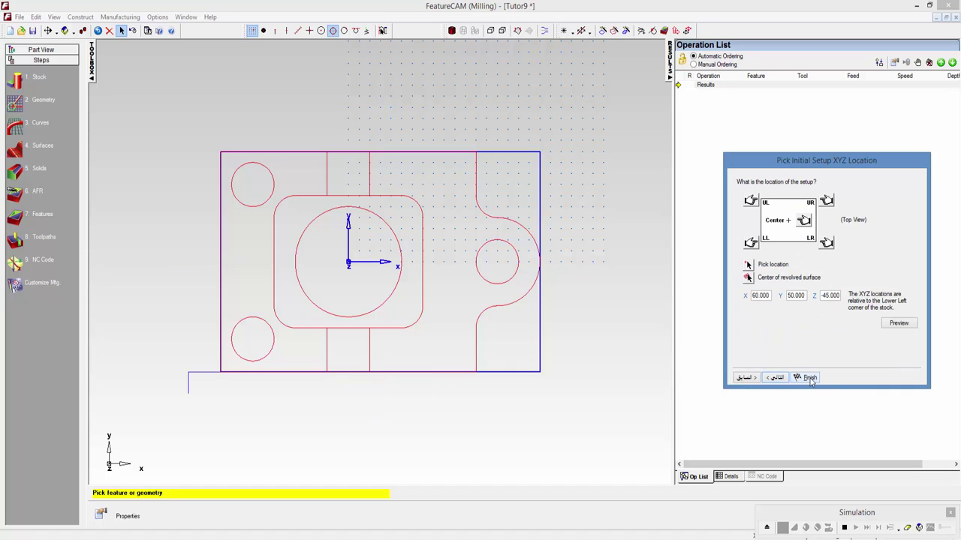
{"action": "left_click", "coordinate": [810, 379]}
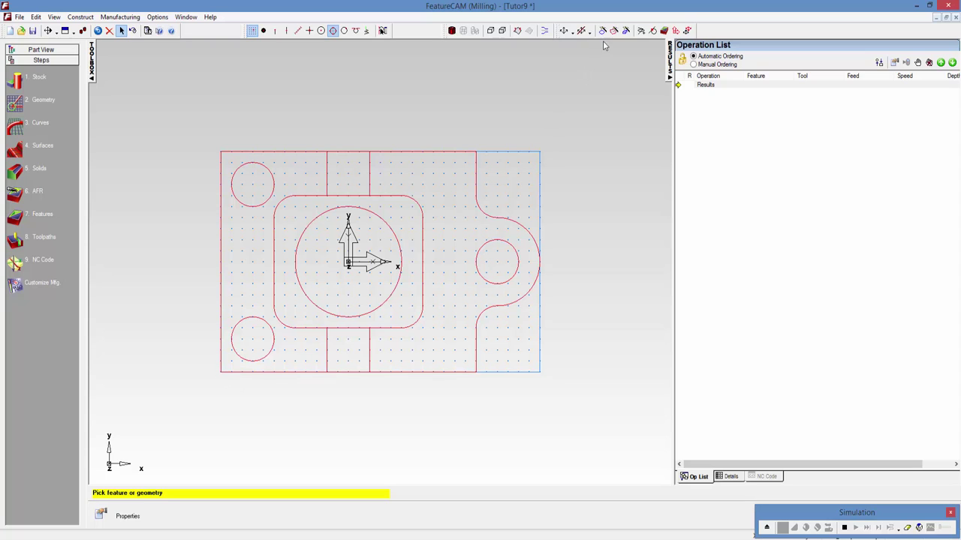
{"action": "left_click", "coordinate": [54, 17]}
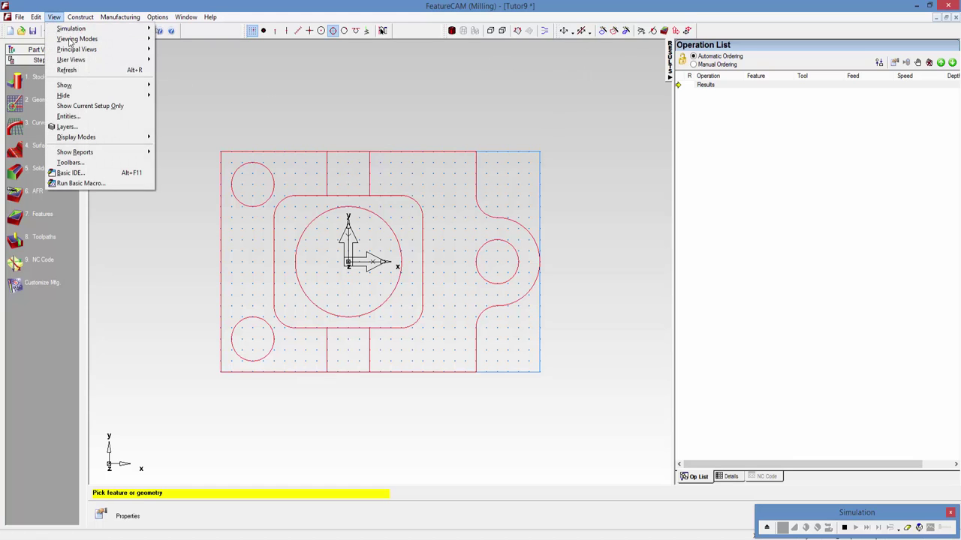
{"action": "left_click", "coordinate": [82, 164]}
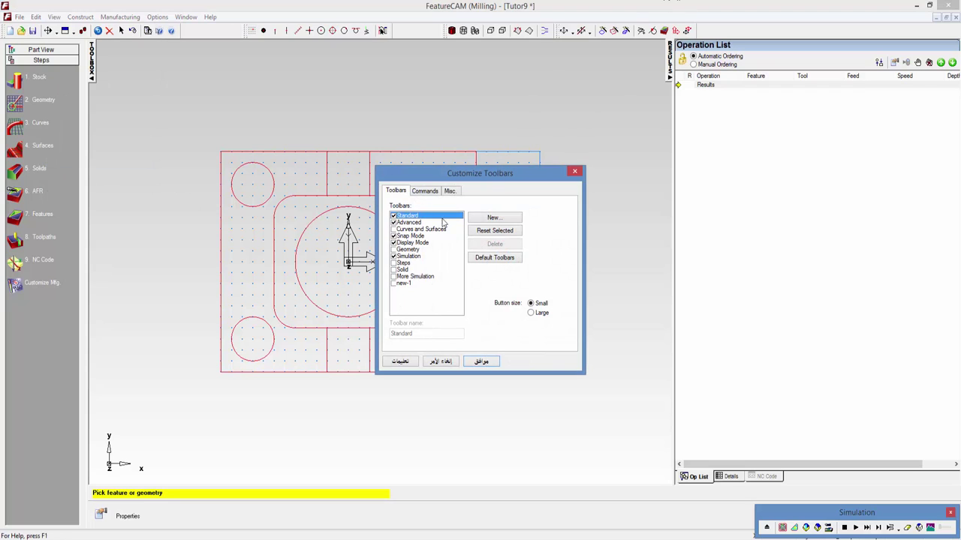
{"action": "left_click", "coordinate": [393, 222]}
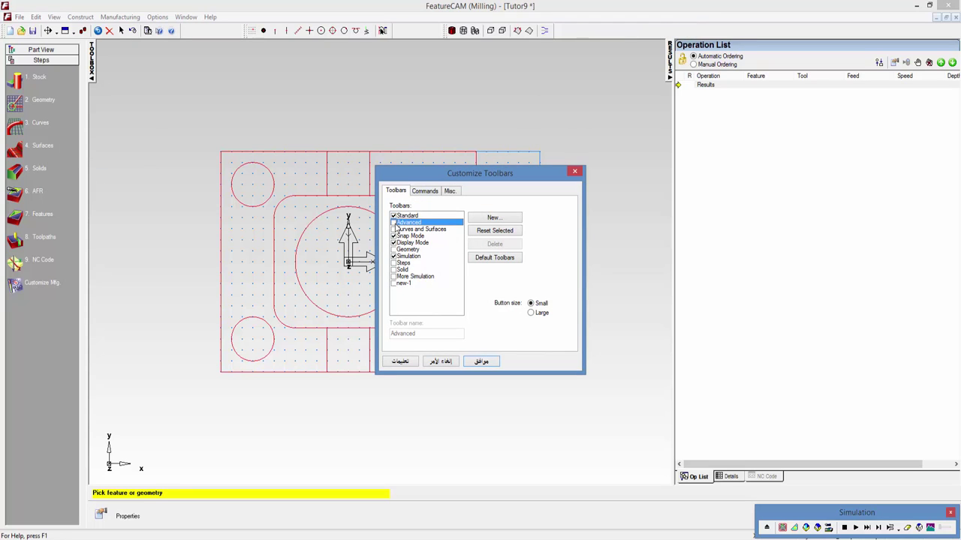
{"action": "left_click", "coordinate": [394, 222]}
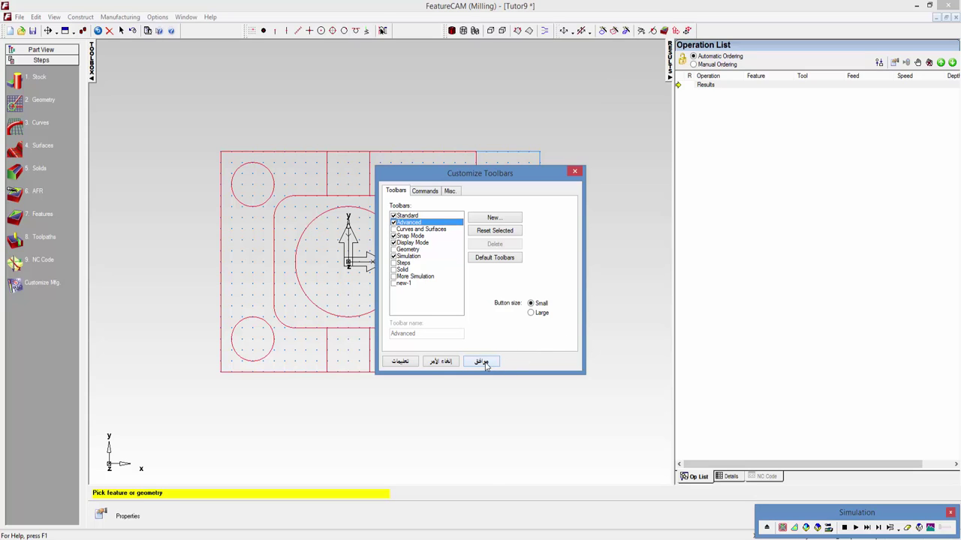
{"action": "left_click", "coordinate": [483, 361]}
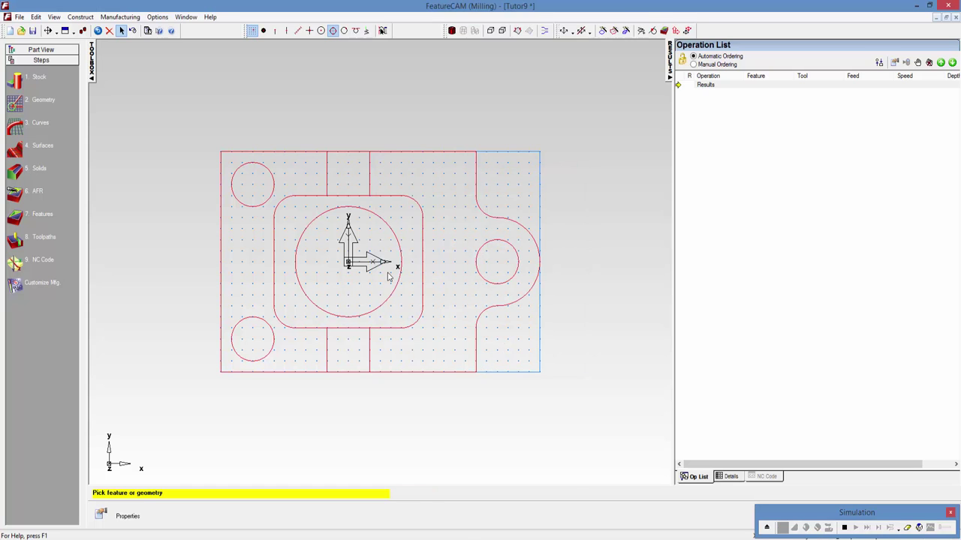
Edit Setup1 to align program zero to the Top stock face at the LL corner
{"action": "left_click", "coordinate": [685, 31]}
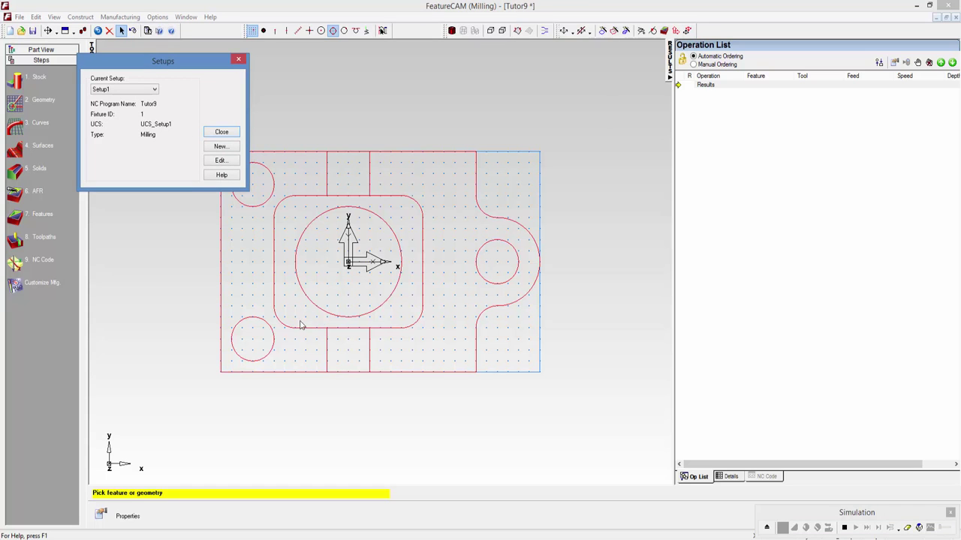
{"action": "left_click", "coordinate": [221, 161]}
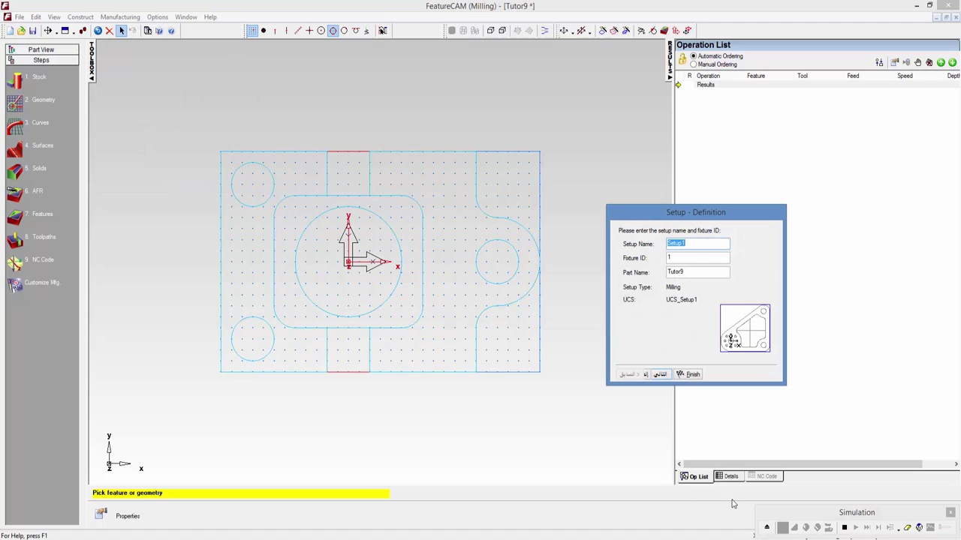
{"action": "left_click", "coordinate": [662, 377]}
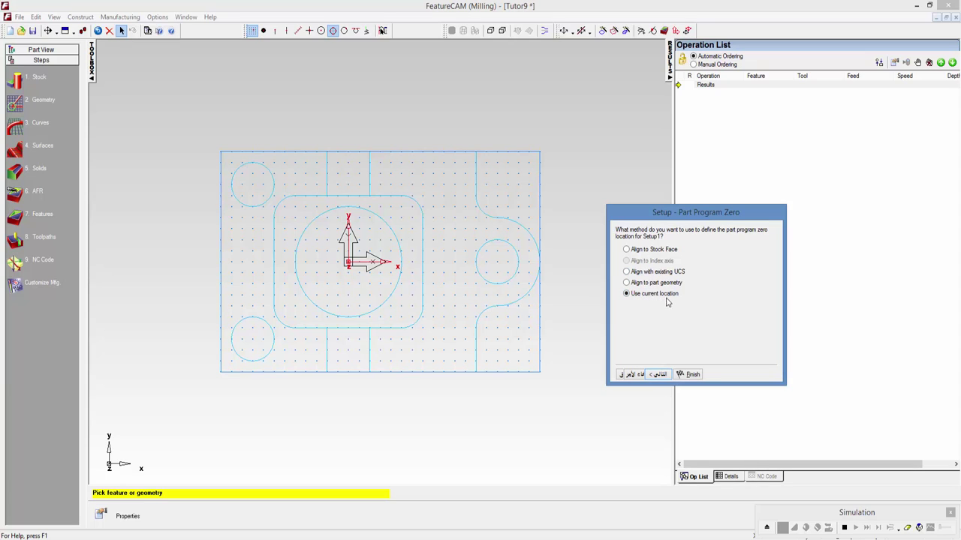
{"action": "left_click", "coordinate": [626, 250]}
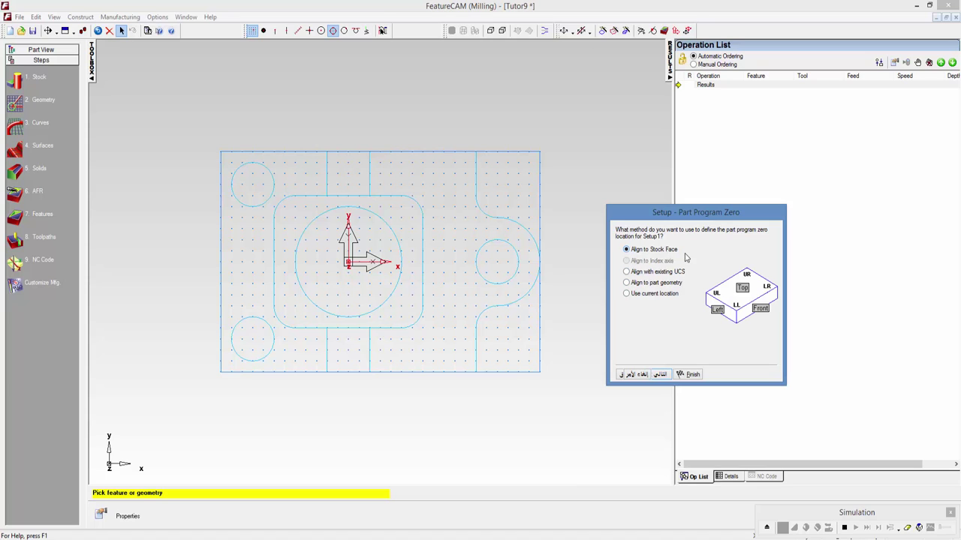
{"action": "left_click", "coordinate": [659, 374]}
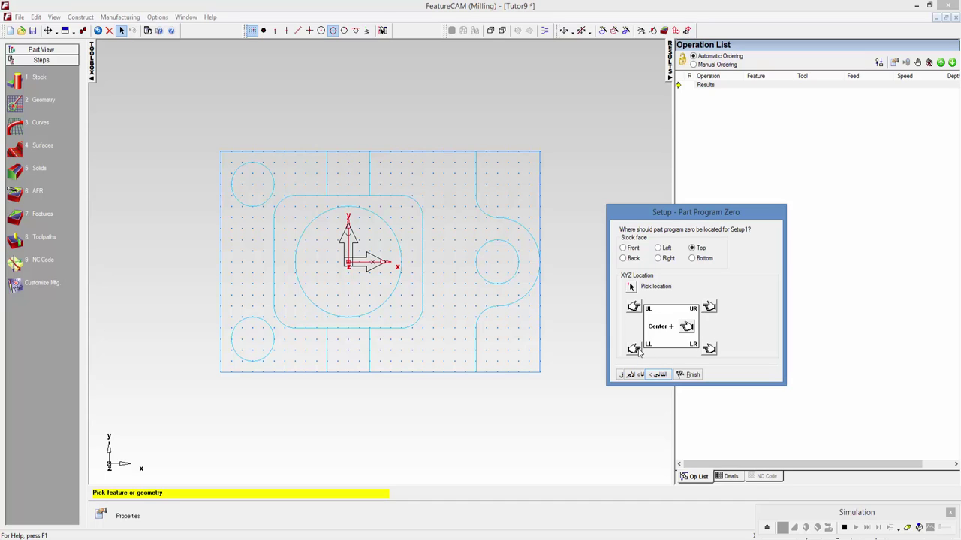
{"action": "left_click", "coordinate": [634, 349]}
{"action": "left_click", "coordinate": [691, 375]}
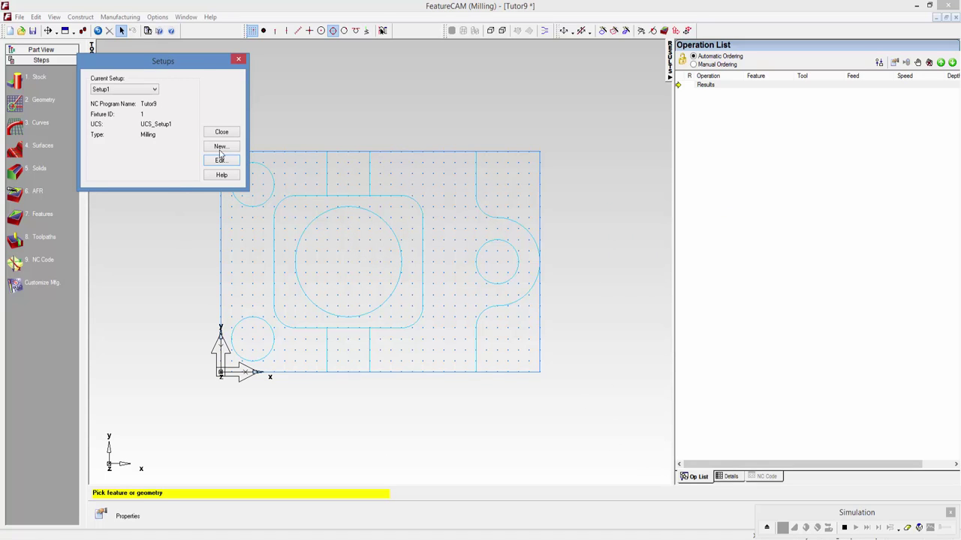
Close the Setups dialog and show the part shaded in isometric view
{"action": "left_click", "coordinate": [222, 131]}
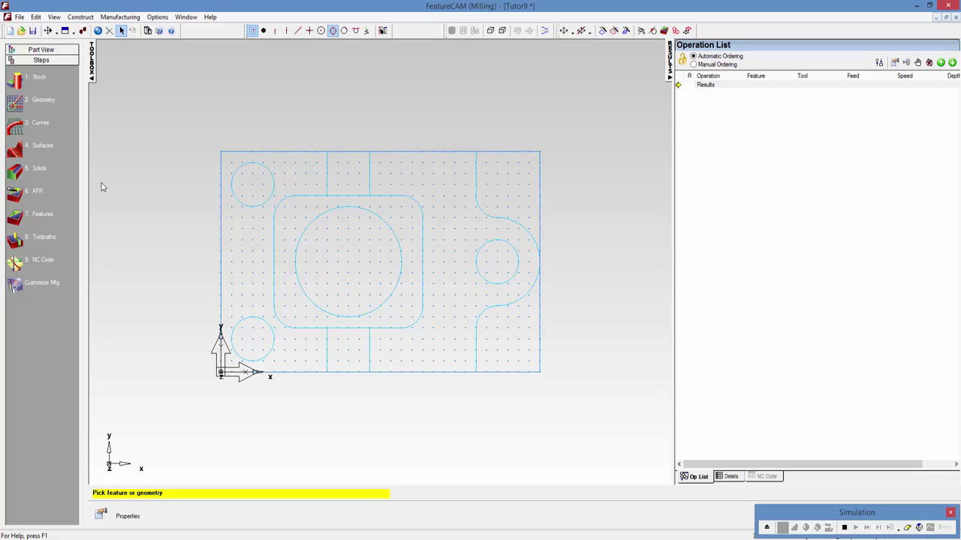
{"action": "left_click", "coordinate": [73, 32]}
{"action": "left_click", "coordinate": [82, 44]}
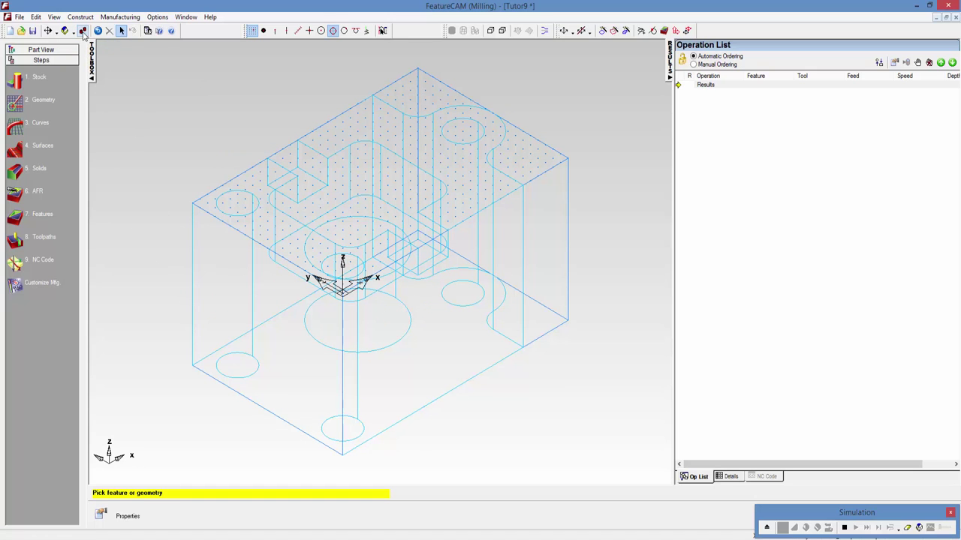
{"action": "left_click", "coordinate": [83, 31]}
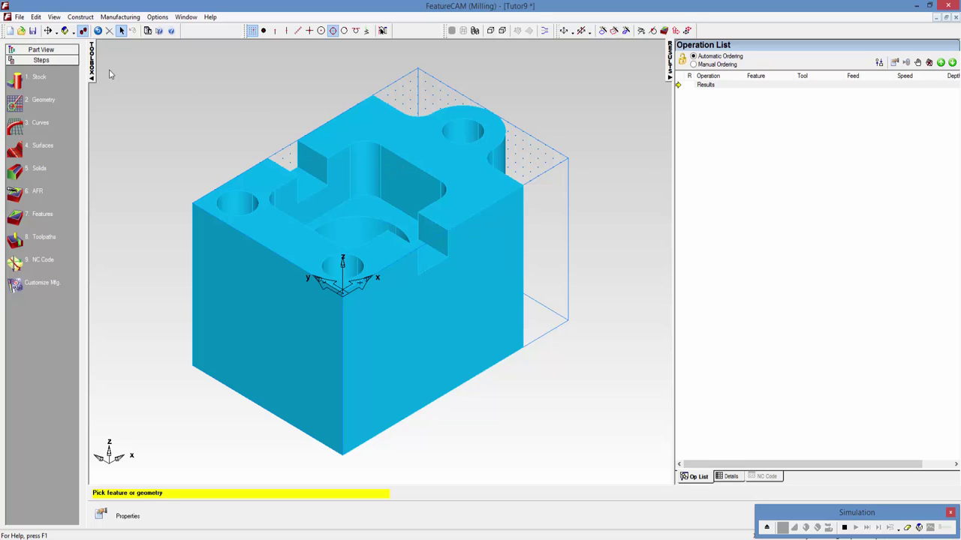
Switch to Part View and expand Solids to reveal solid2
{"action": "left_click", "coordinate": [46, 50]}
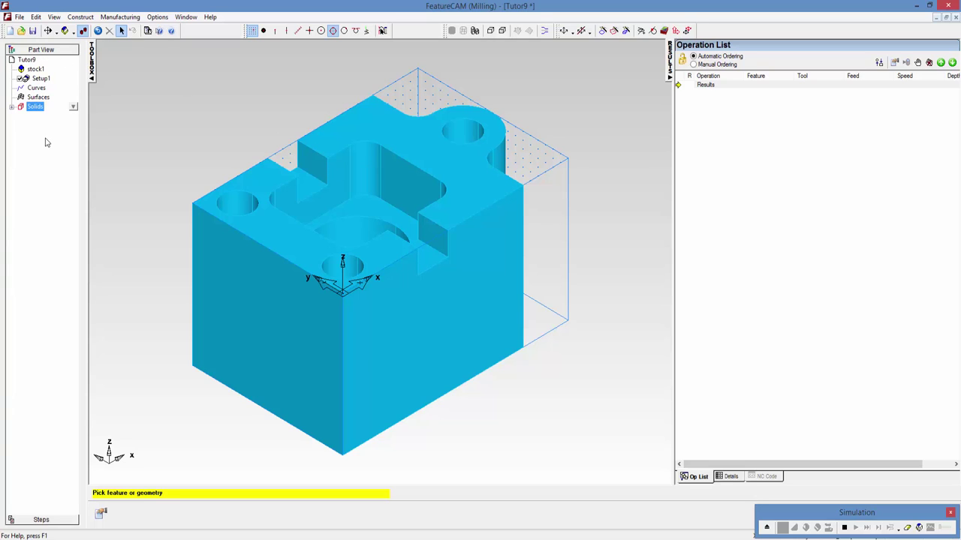
{"action": "left_click", "coordinate": [11, 108]}
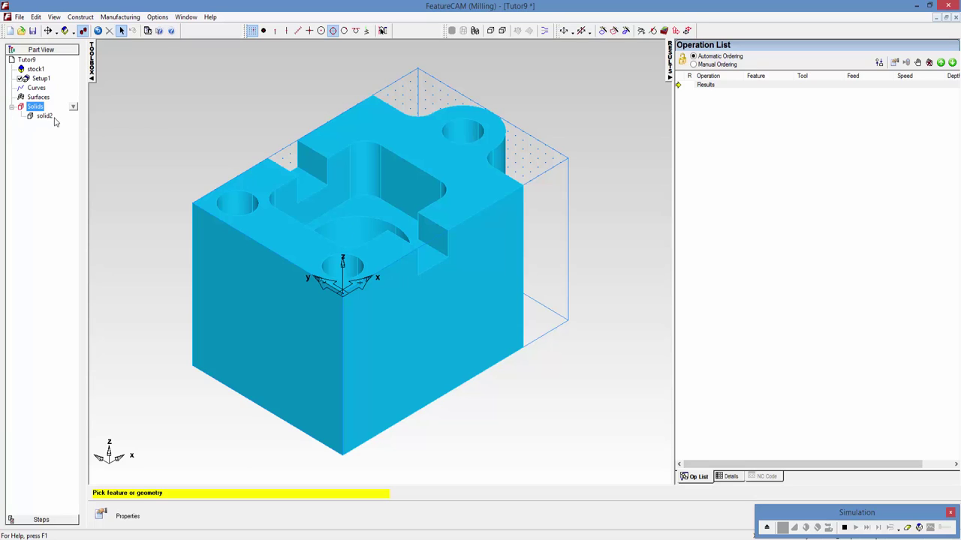